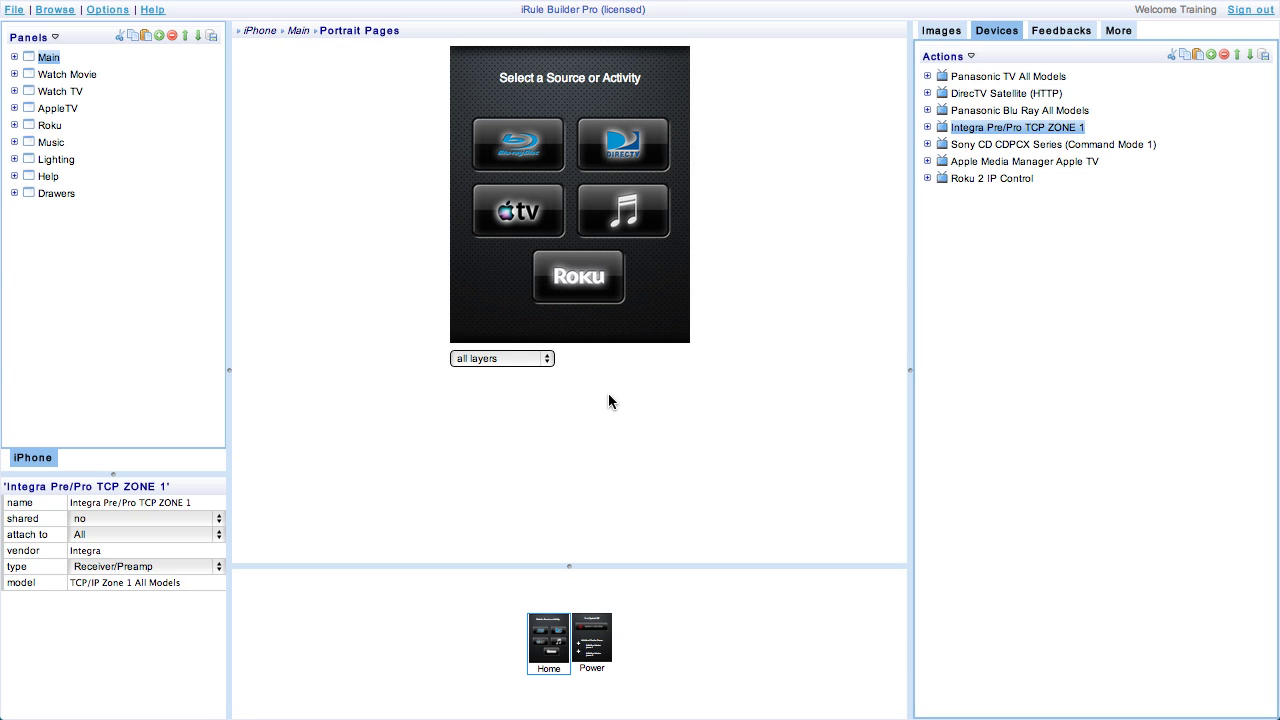
# Step: Create a new panel and rename it Integra
pyautogui.click(58, 38)
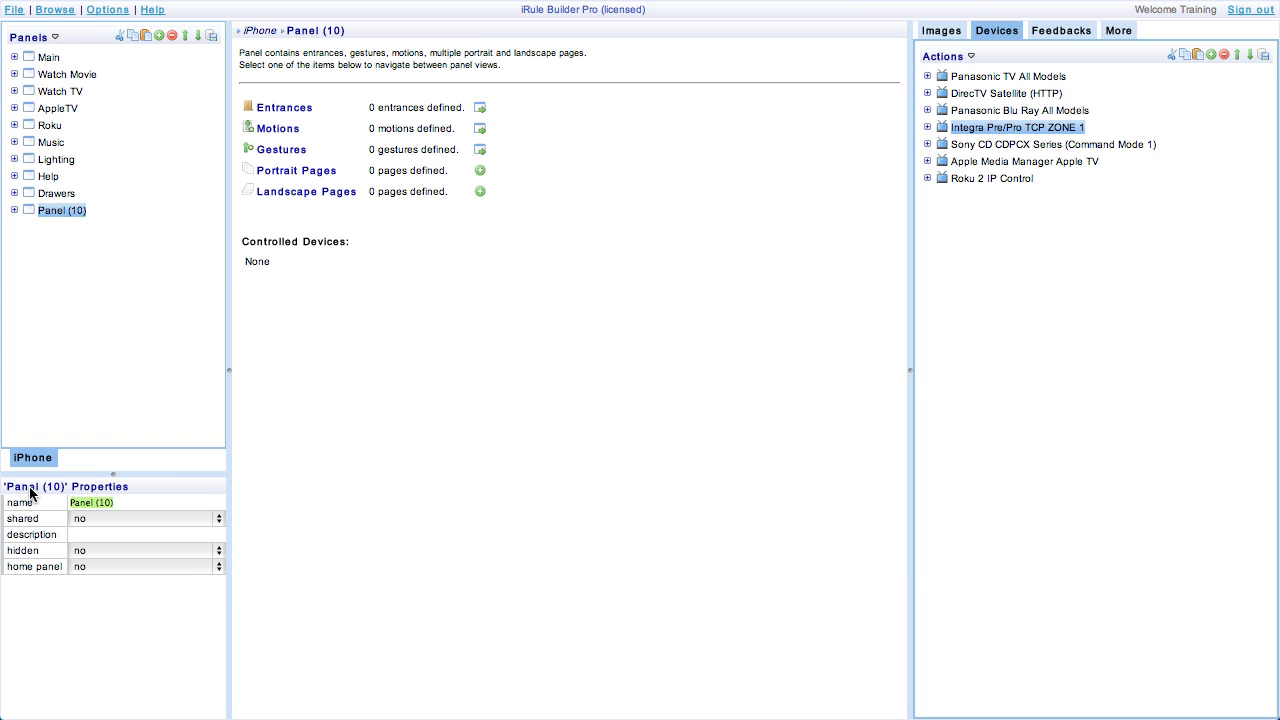
pyautogui.press('BackSpace')
pyautogui.press('Return')
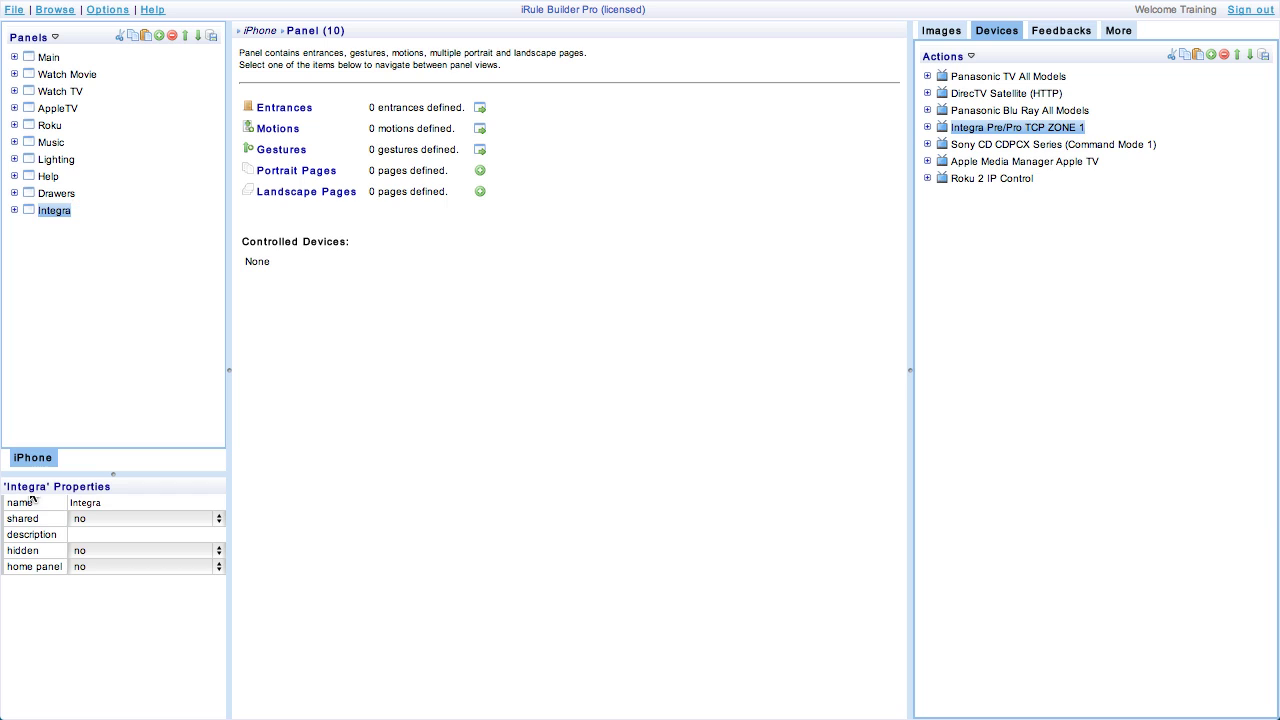
# Step: Add a blank portrait page named Page to the Integra panel
pyautogui.click(15, 211)
pyautogui.click(70, 280)
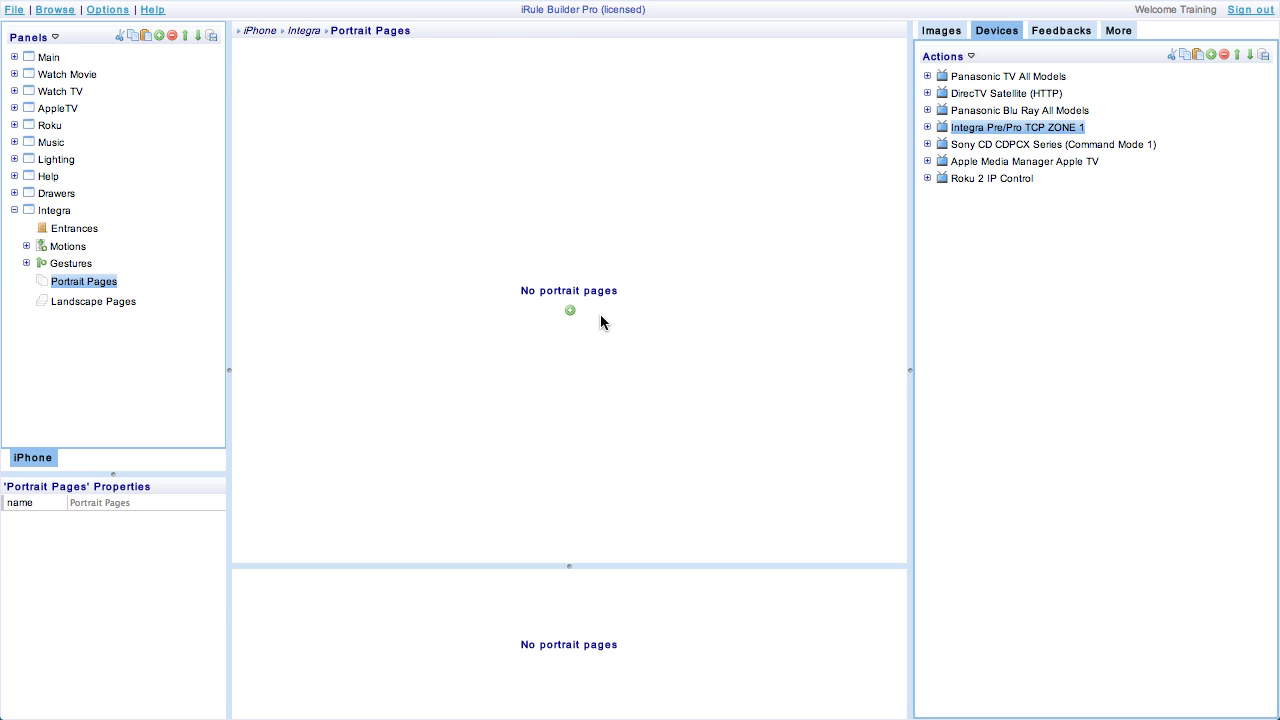
pyautogui.click(570, 312)
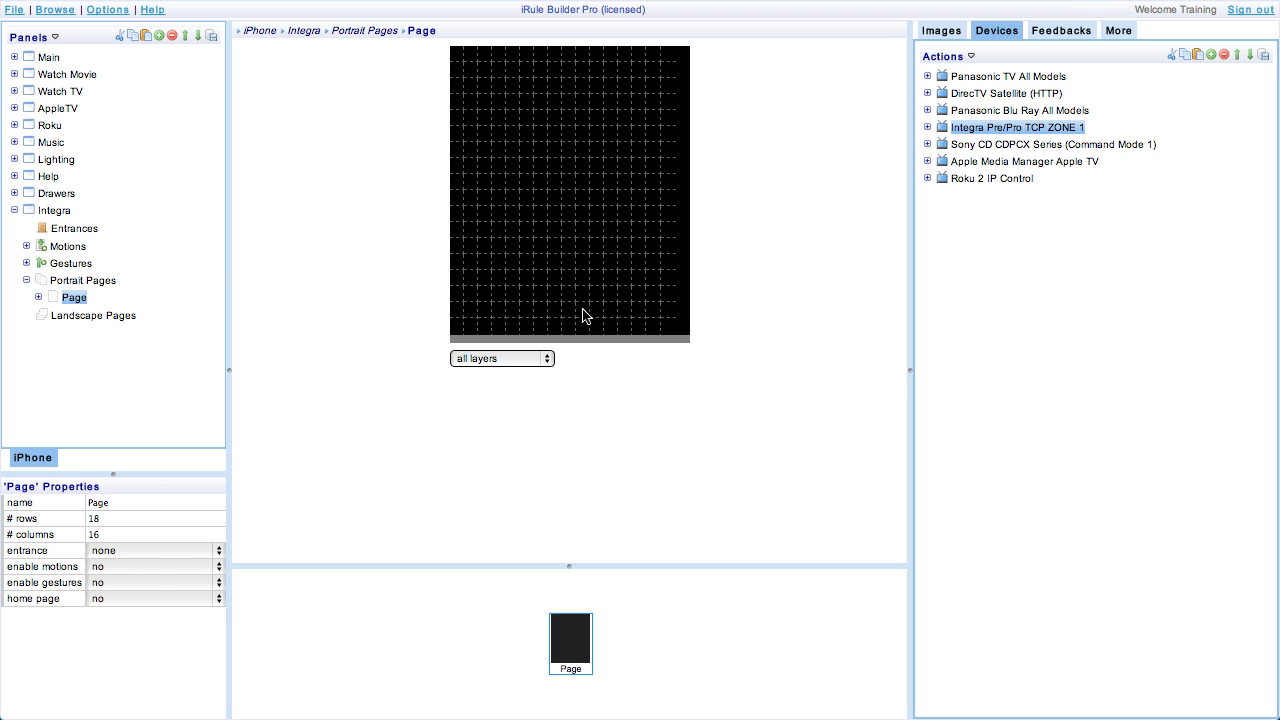
# Step: On the background layer, drag the bg-blackbrushedmetal image from Backgrounds onto the page
pyautogui.click(946, 32)
pyautogui.click(927, 144)
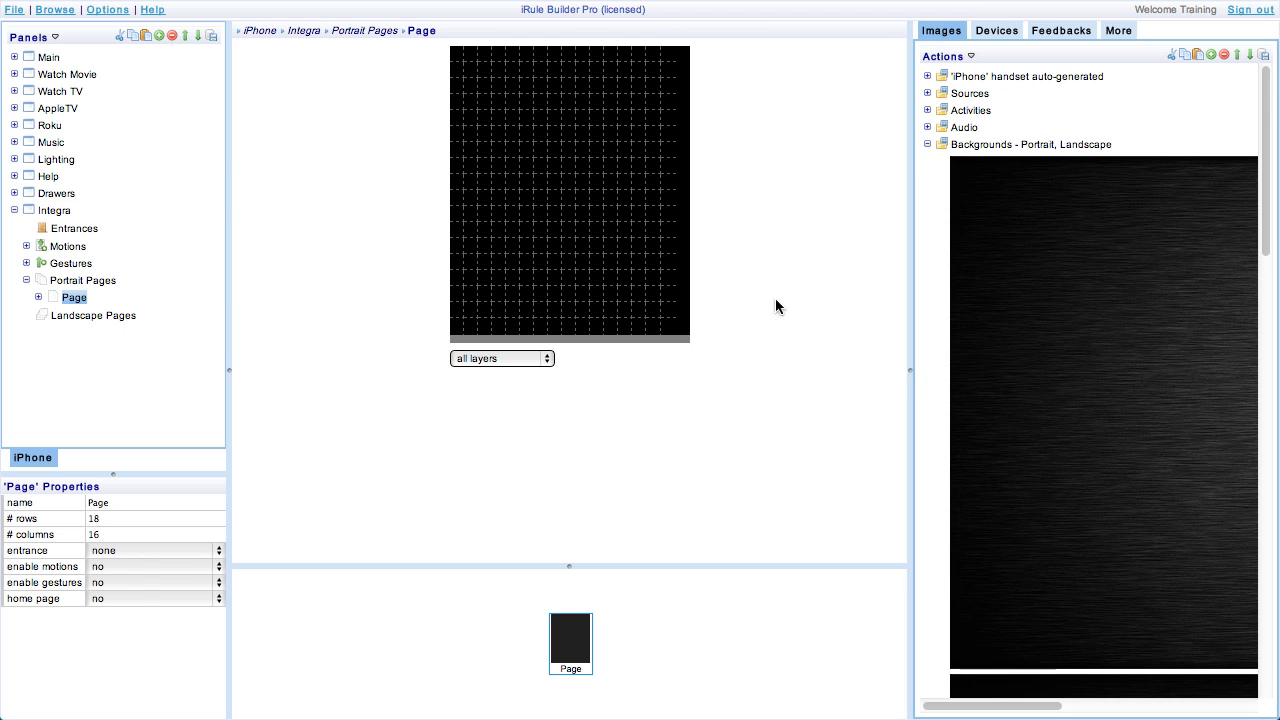
pyautogui.click(541, 360)
pyautogui.click(523, 331)
pyautogui.scroll(-3, 1125, 442)
pyautogui.scroll(-5, 1125, 442)
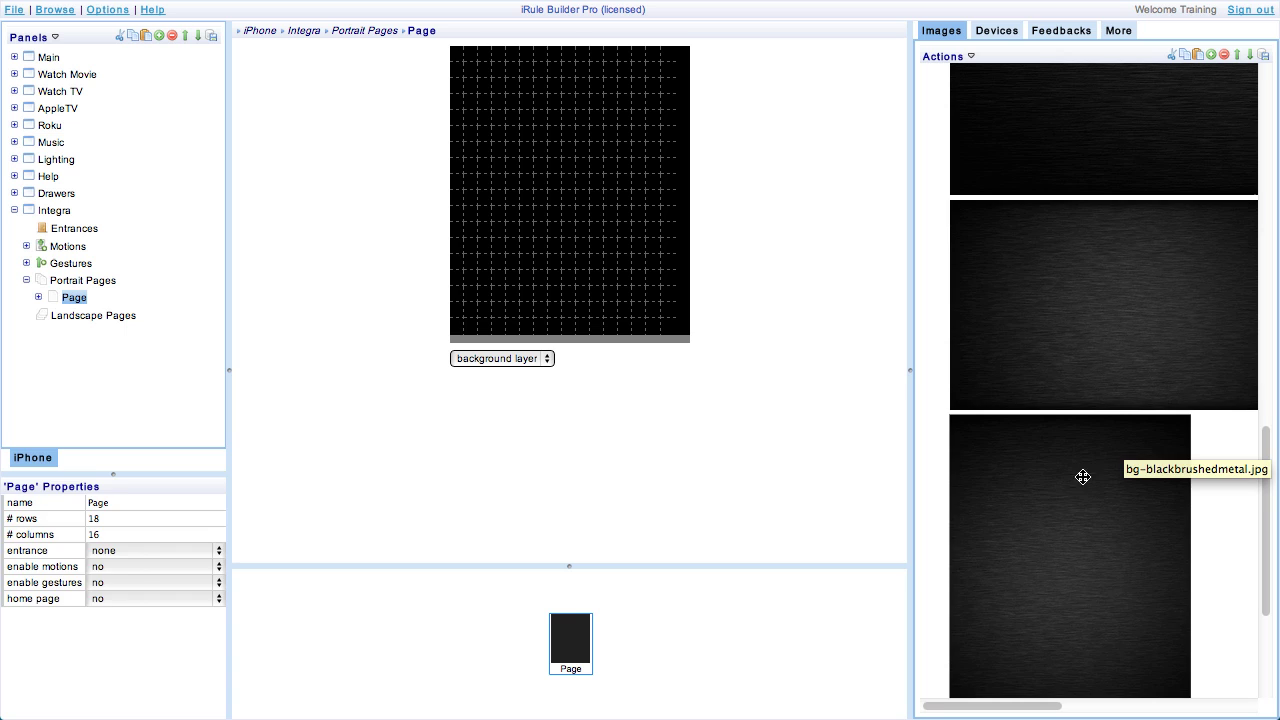
pyautogui.click(1079, 503)
pyautogui.moveTo(1079, 503)
pyautogui.mouseDown()
pyautogui.moveTo(820, 240)
pyautogui.moveTo(663, 160)
pyautogui.moveTo(571, 190)
pyautogui.moveTo(567, 172)
pyautogui.moveTo(580, 170)
pyautogui.mouseUp()
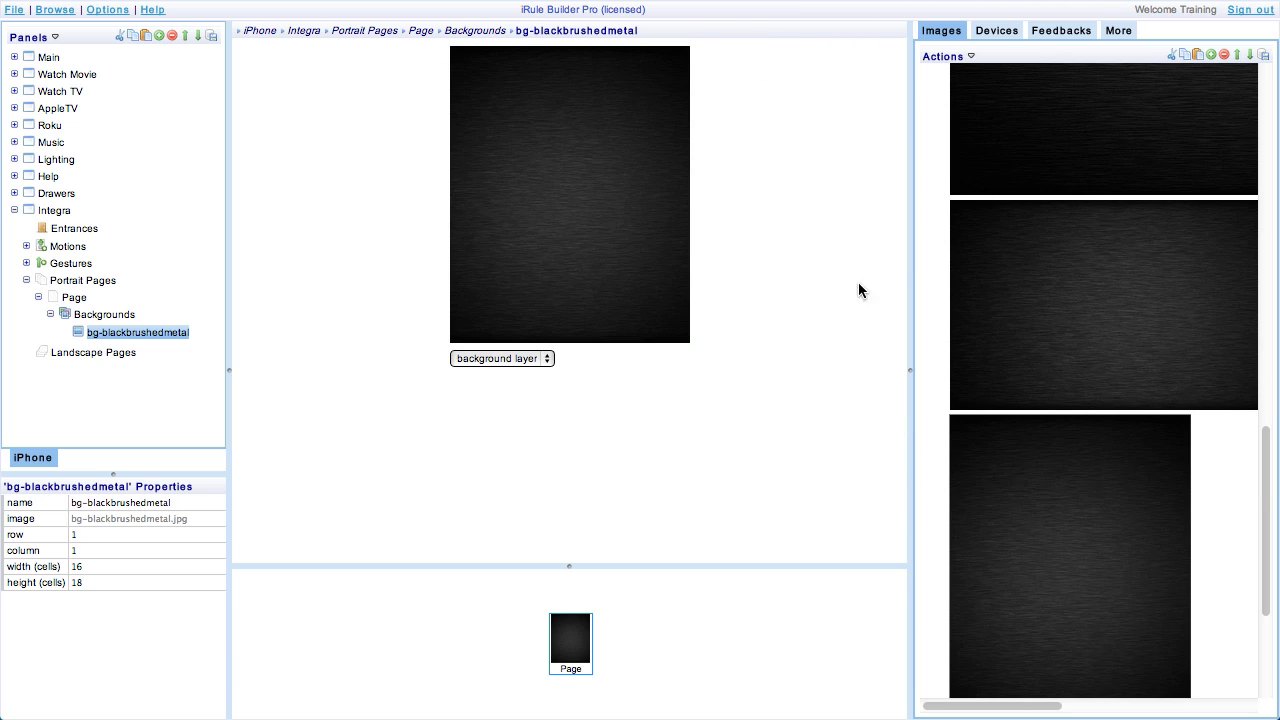
# Step: Switch the layer view back to all layers and collapse the Backgrounds image folder
pyautogui.click(540, 358)
pyautogui.click(530, 381)
pyautogui.scroll(10, 951, 304)
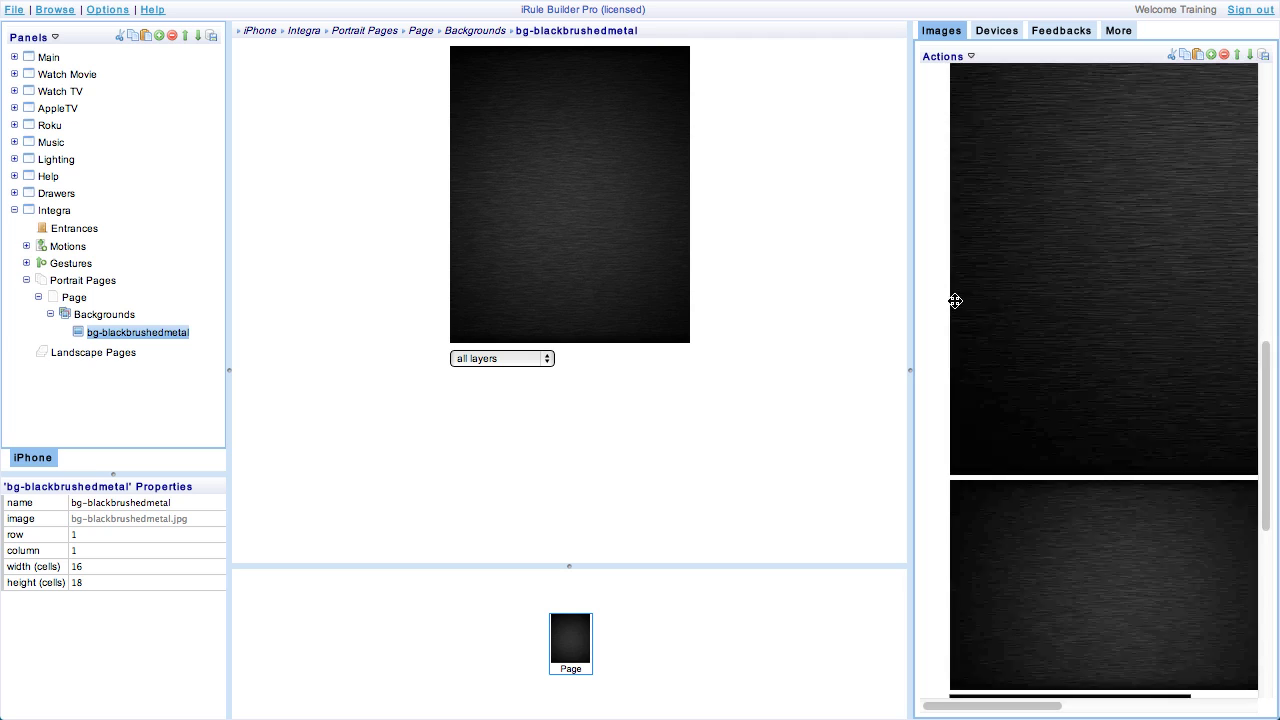
pyautogui.scroll(5, 951, 304)
pyautogui.click(926, 144)
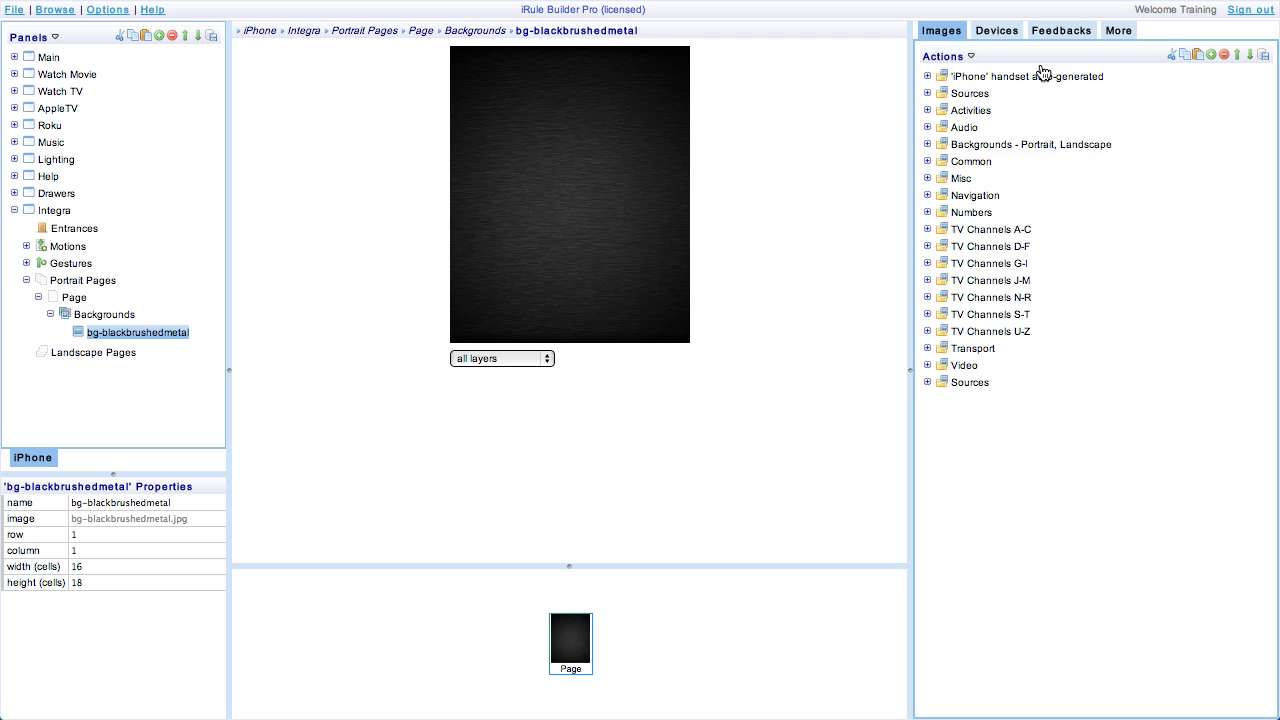
pyautogui.click(1117, 31)
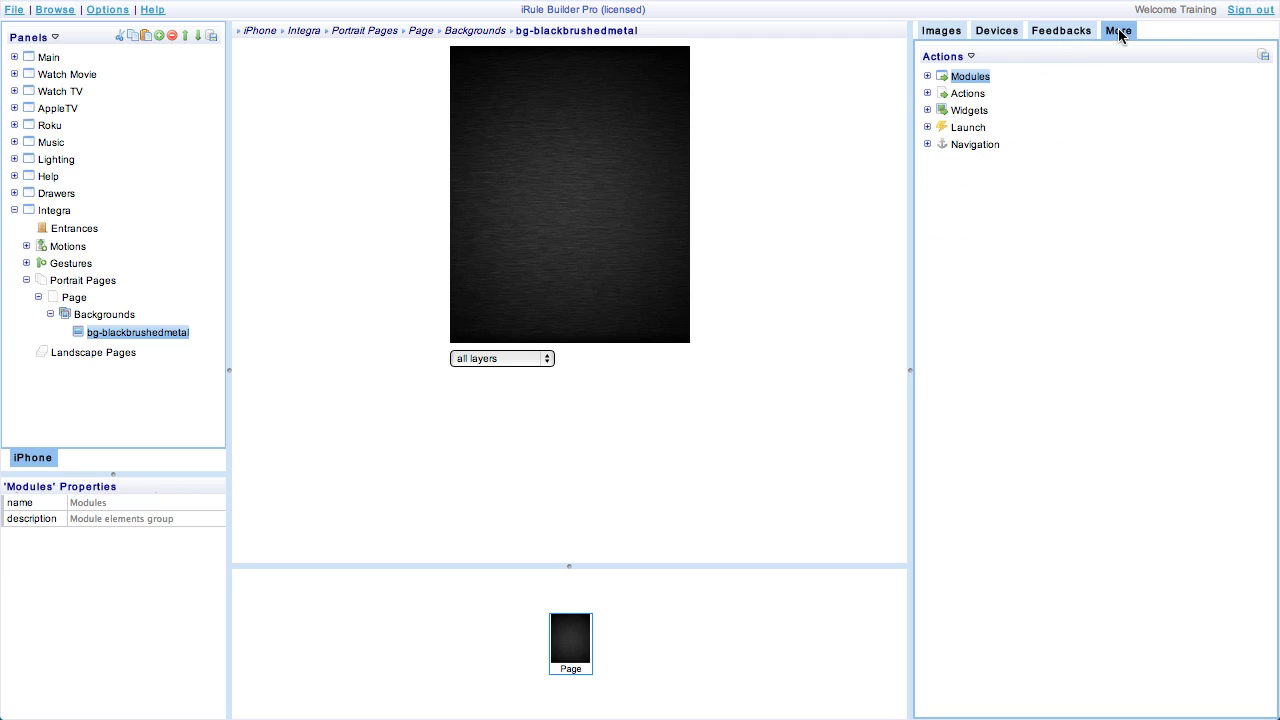
# Step: Drag the Integra module from Modules onto the page and license it for the handset
pyautogui.click(927, 76)
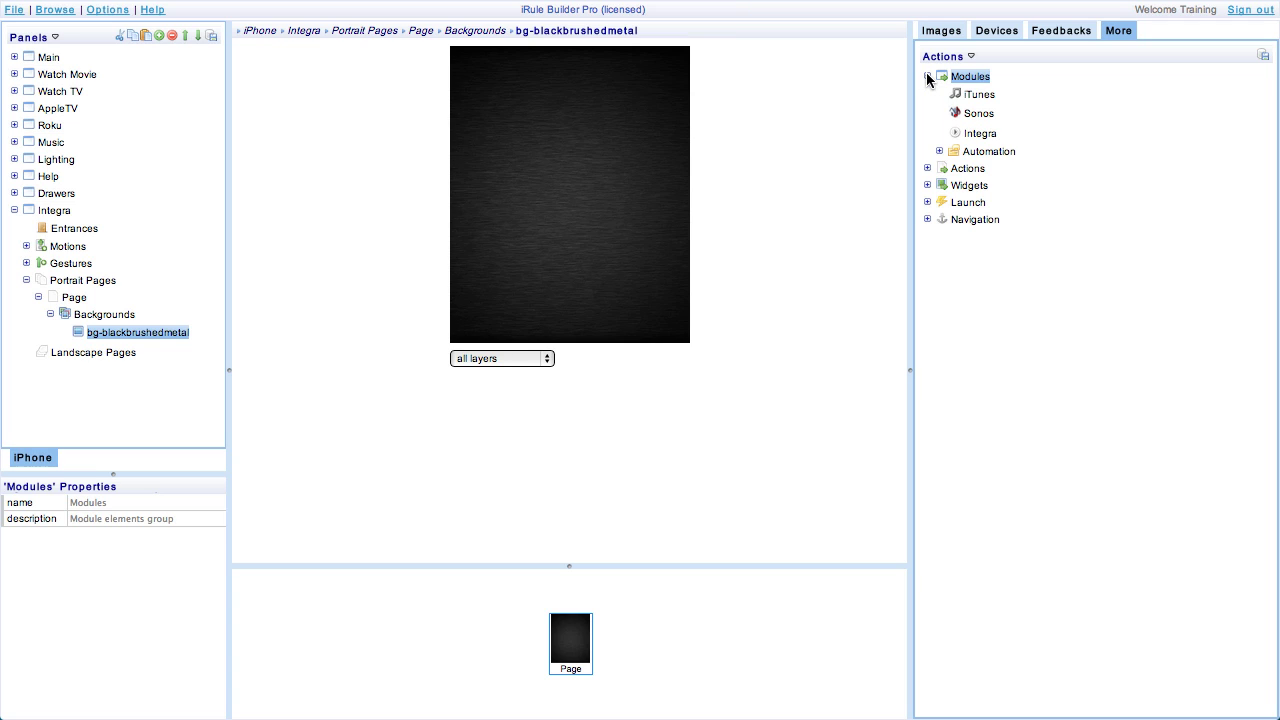
pyautogui.click(980, 133)
pyautogui.moveTo(980, 133); pyautogui.dragTo(588, 204)
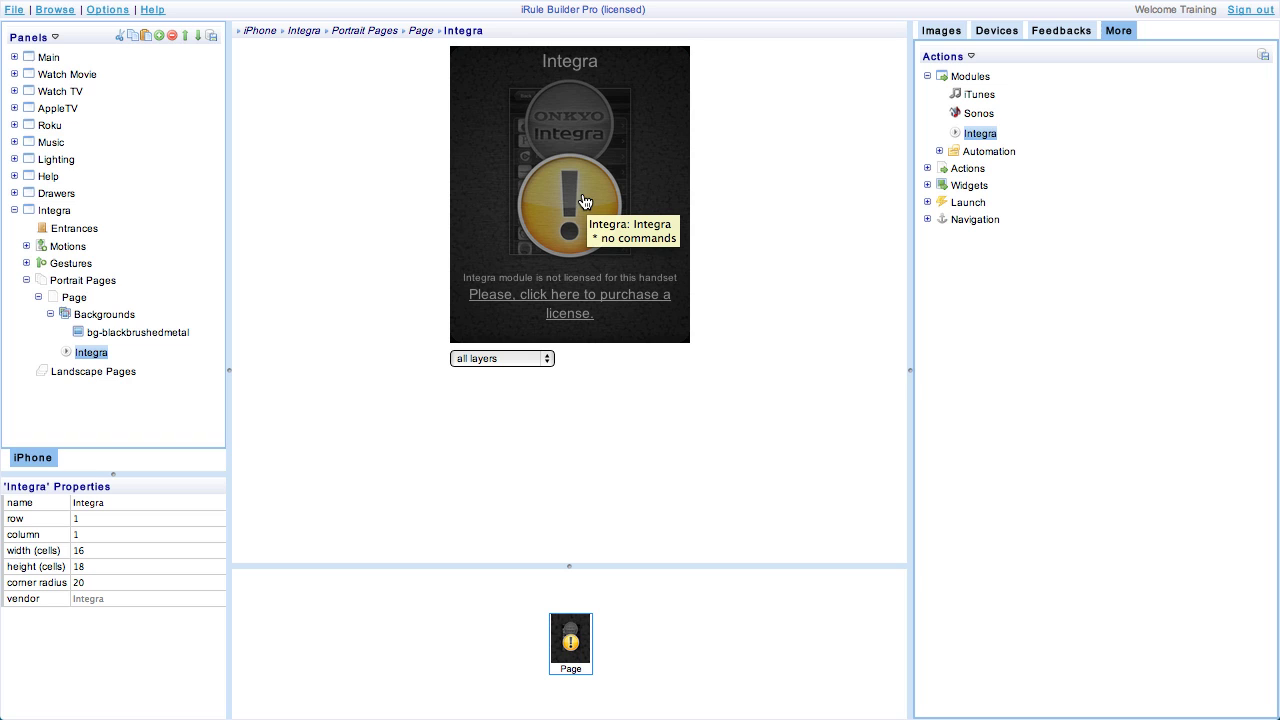
pyautogui.click(572, 303)
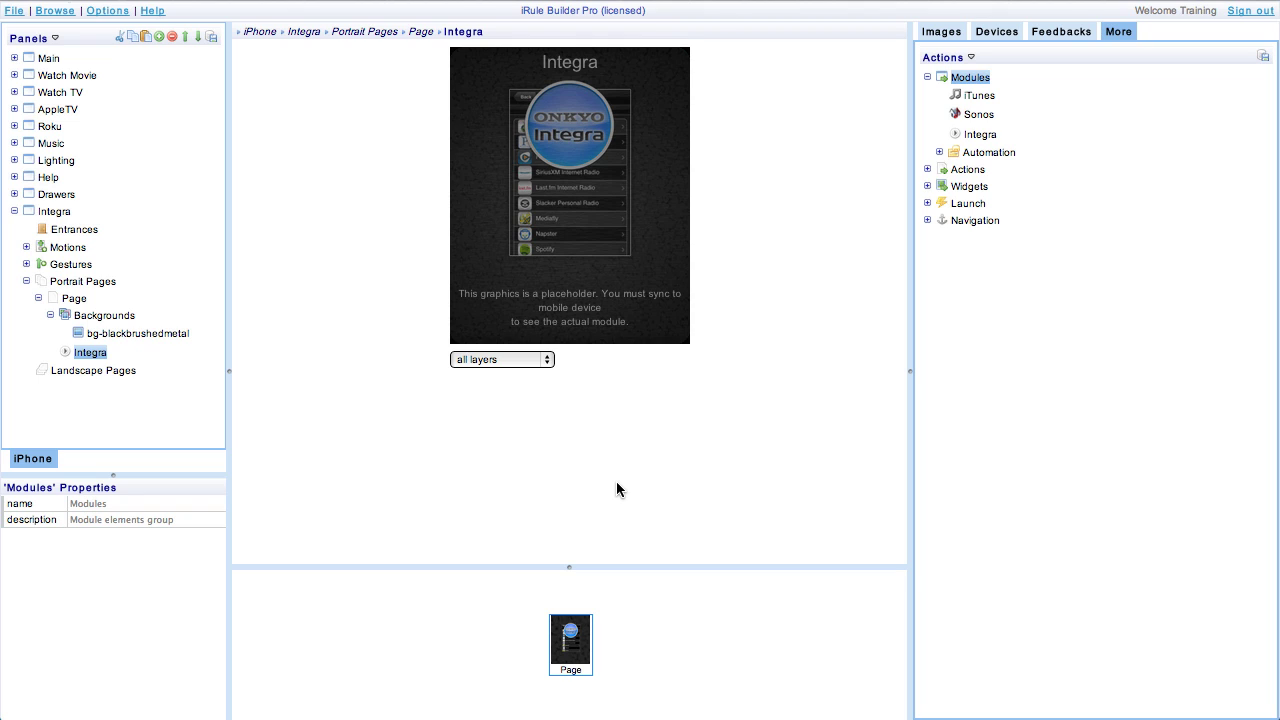
# Step: Attach the Integra Pre/Pro TCP ZONE 1 device from Devices to the Integra module
pyautogui.click(928, 76)
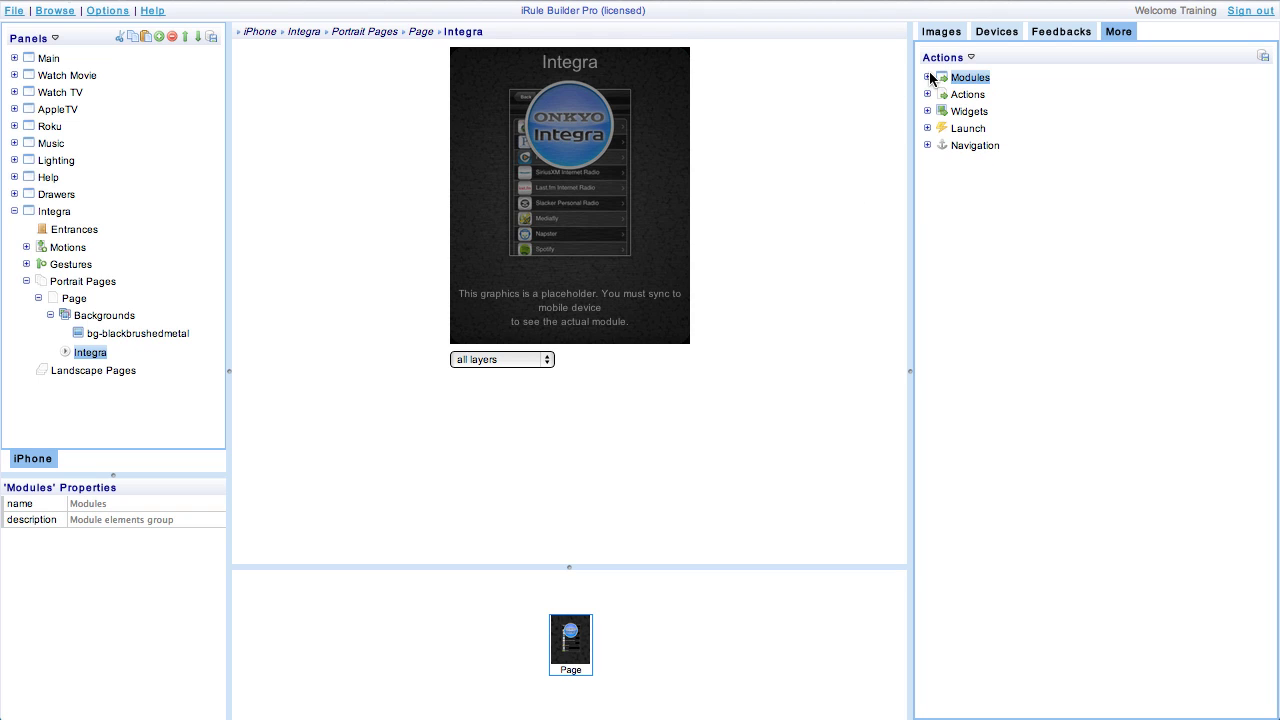
pyautogui.click(996, 40)
pyautogui.moveTo(1000, 128); pyautogui.dragTo(570, 192)
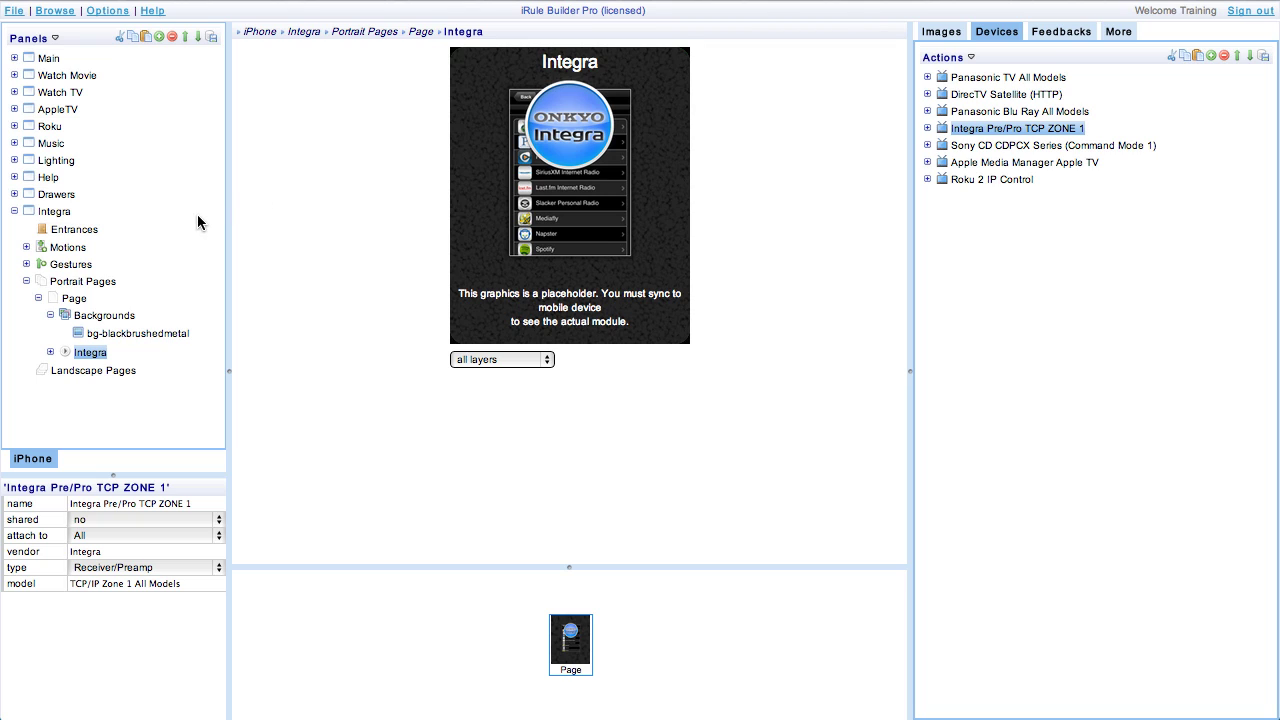
# Step: On the Main panel's Home page, move the Roku button to column 2
pyautogui.click(14, 211)
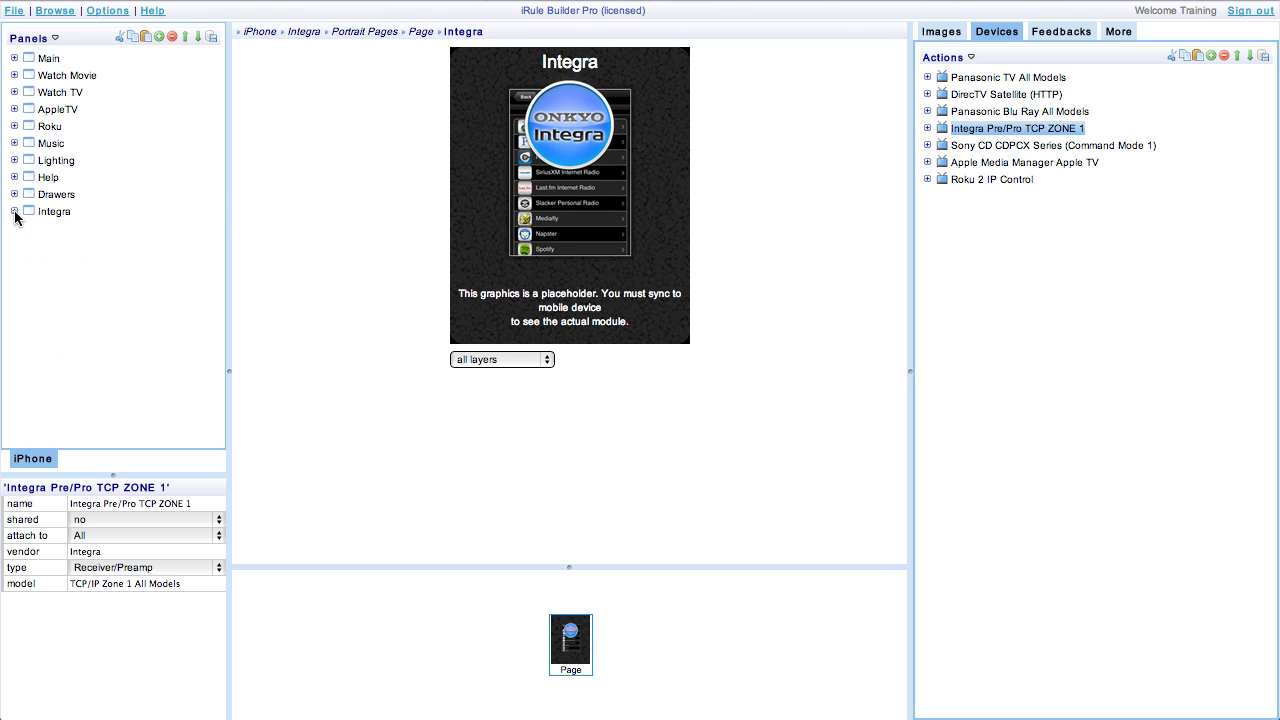
pyautogui.click(14, 58)
pyautogui.click(76, 146)
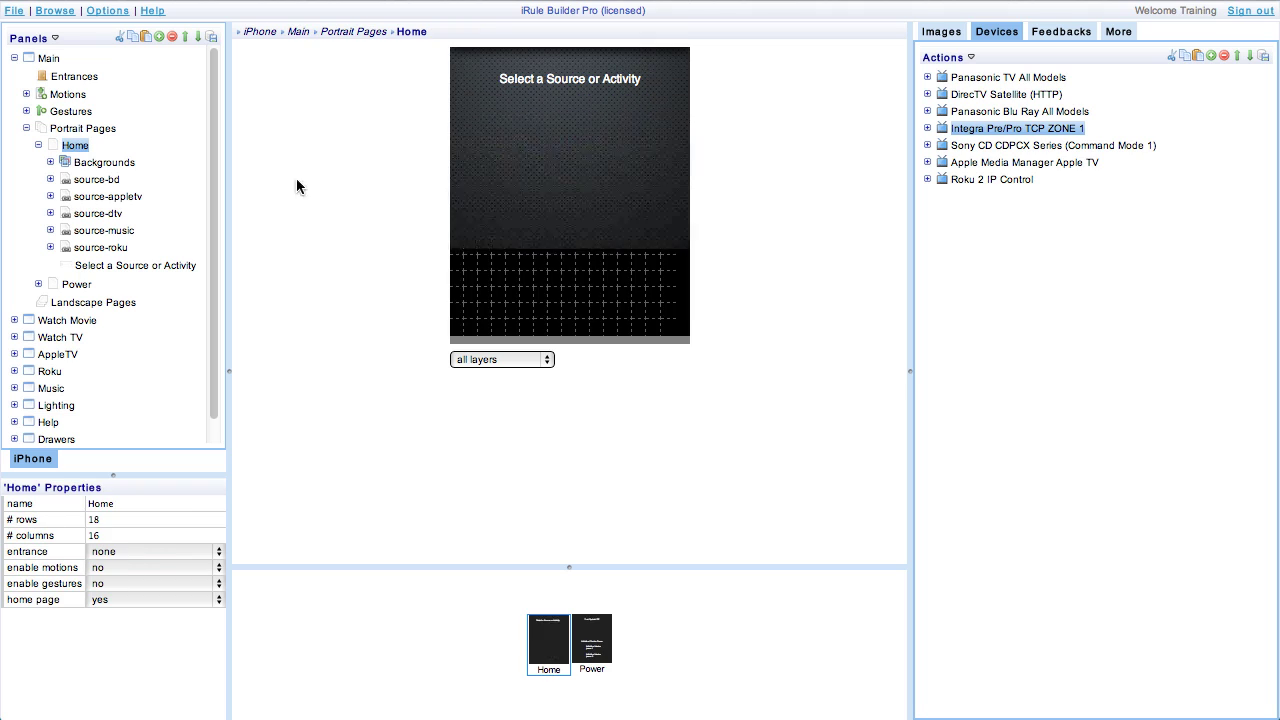
pyautogui.click(594, 287)
pyautogui.moveTo(594, 284); pyautogui.dragTo(533, 284)
# Step: Add a blank Sources button beside Roku labelled Integra with font size 24
pyautogui.click(942, 34)
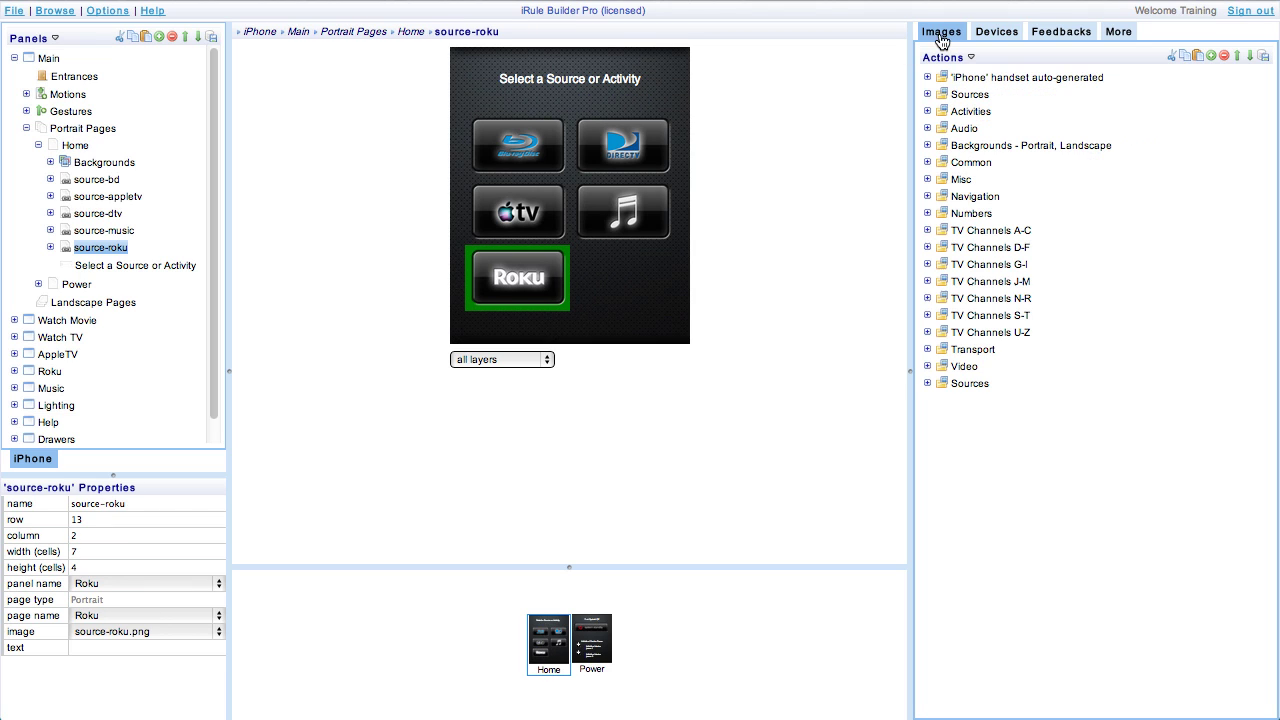
pyautogui.click(929, 383)
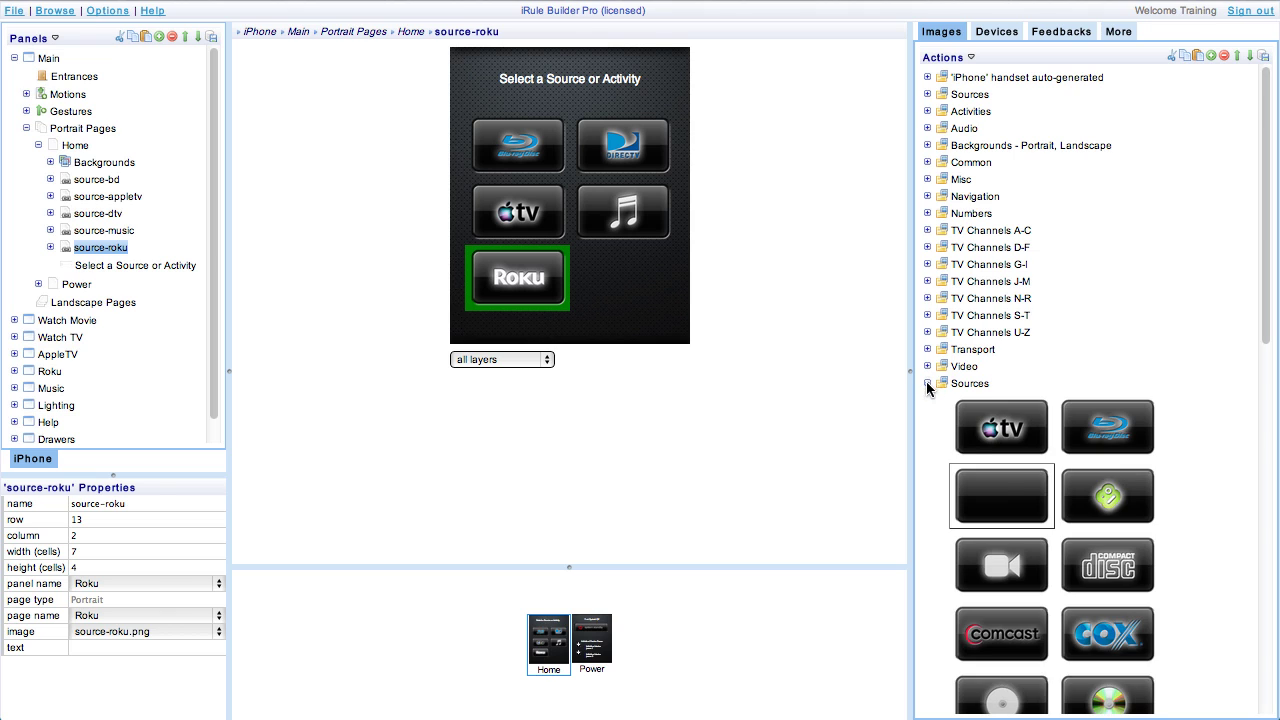
pyautogui.moveTo(1001, 495); pyautogui.dragTo(634, 285)
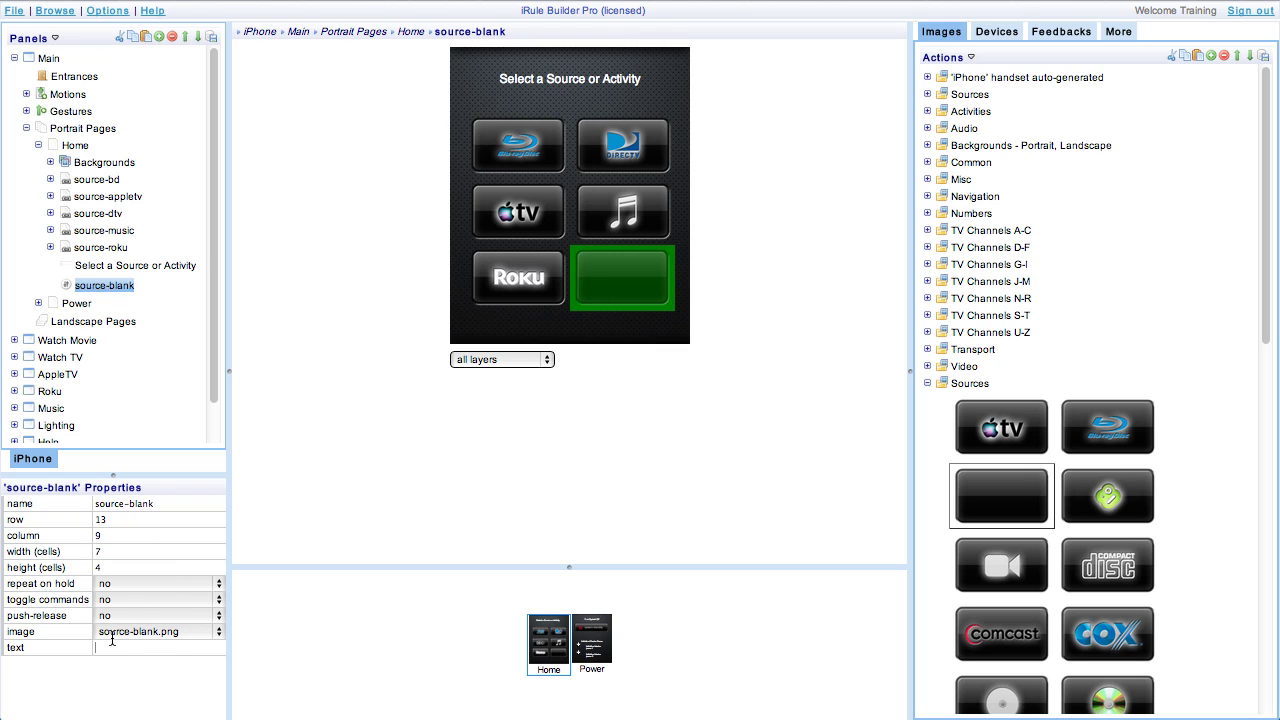
pyautogui.press('Return')
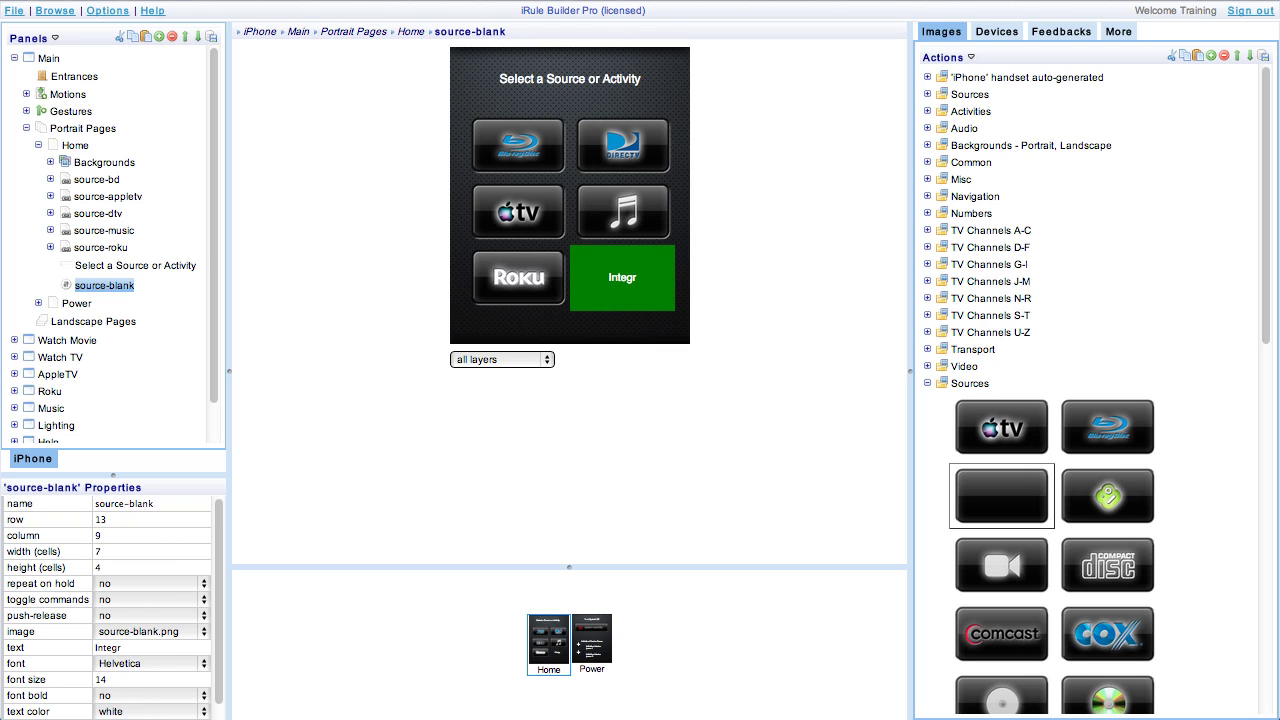
pyautogui.press('Tab')
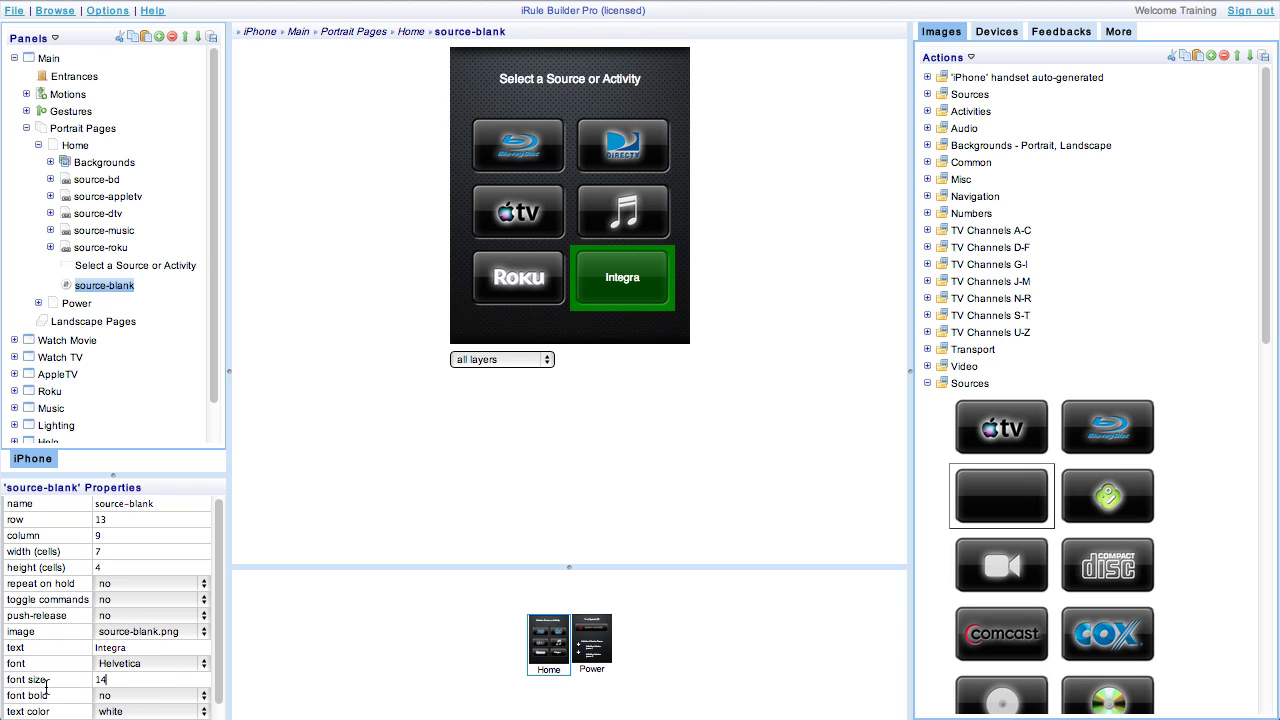
pyautogui.write('24')
pyautogui.press('Return')
# Step: Convert the Integra button to a link targeting panel Integra, page Page
pyautogui.rightClick(645, 294)
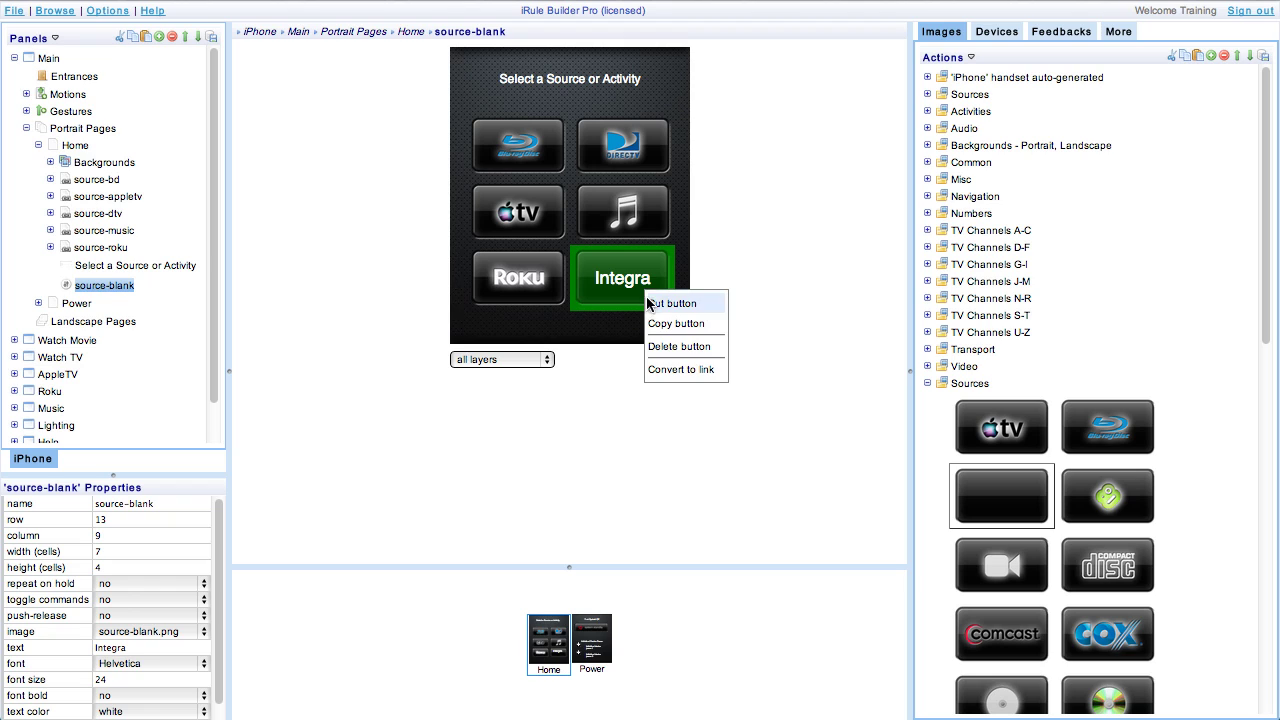
pyautogui.click(668, 368)
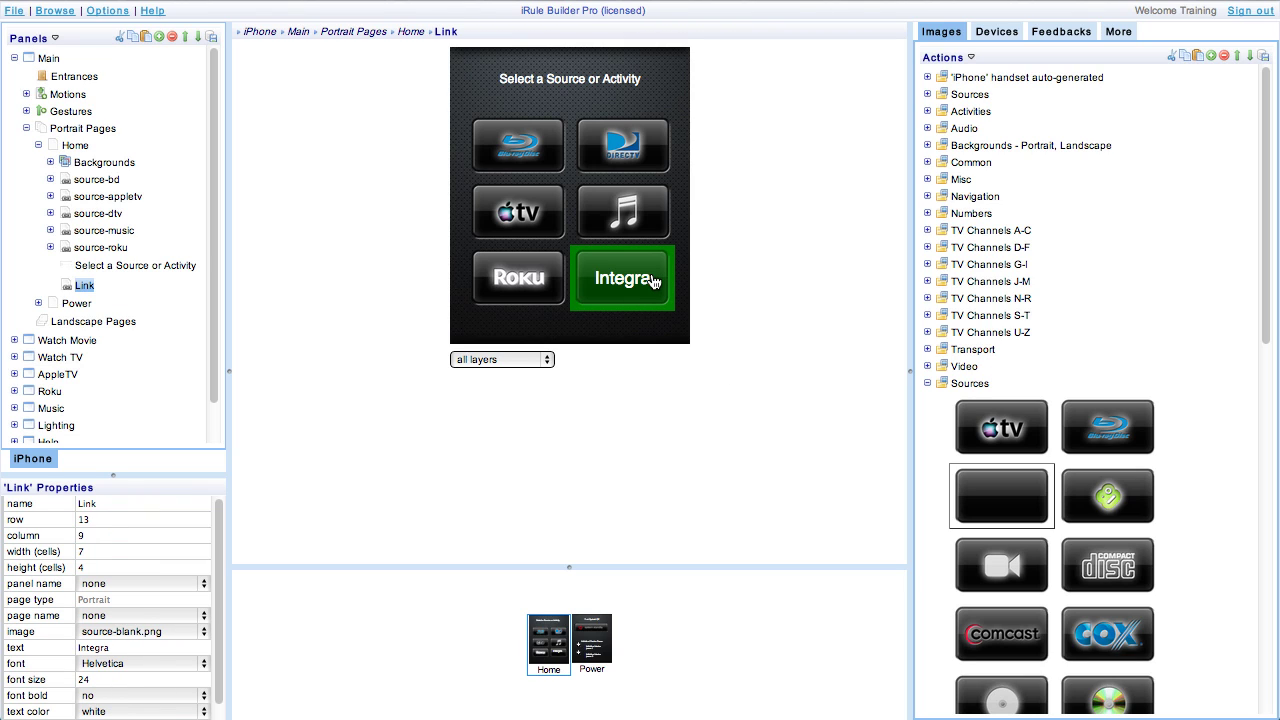
pyautogui.click(203, 584)
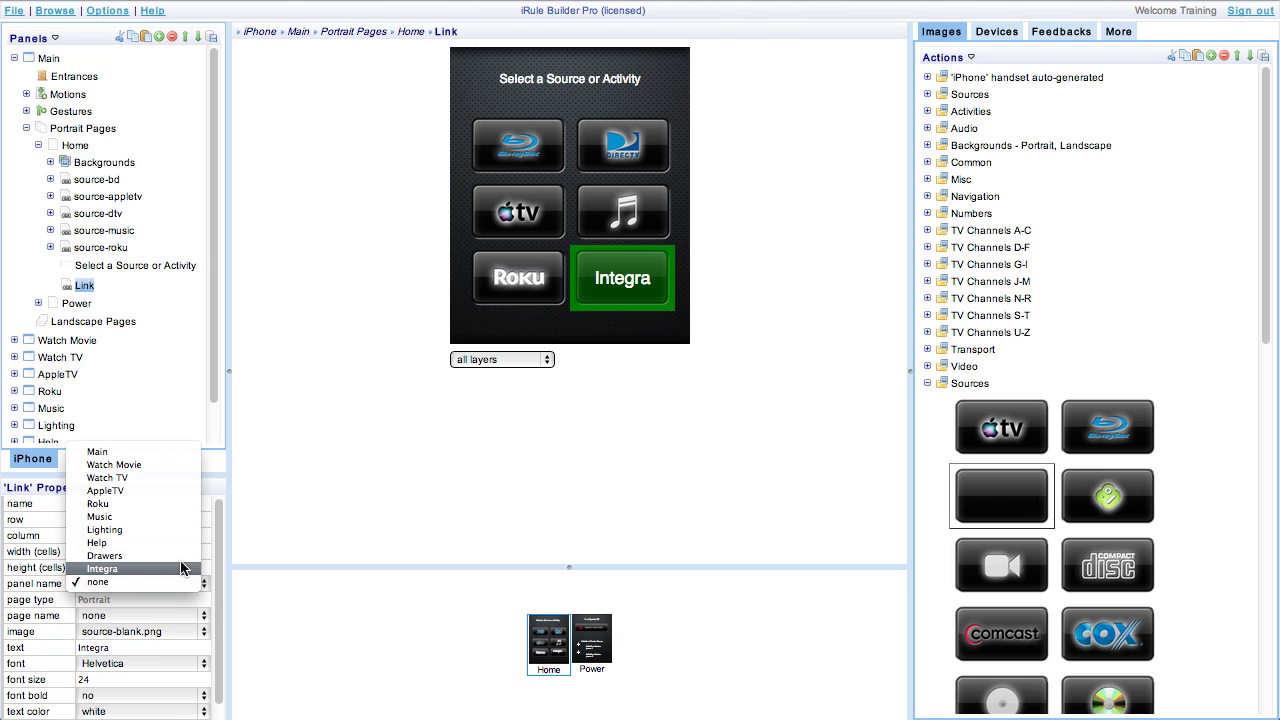
pyautogui.click(185, 568)
pyautogui.click(201, 615)
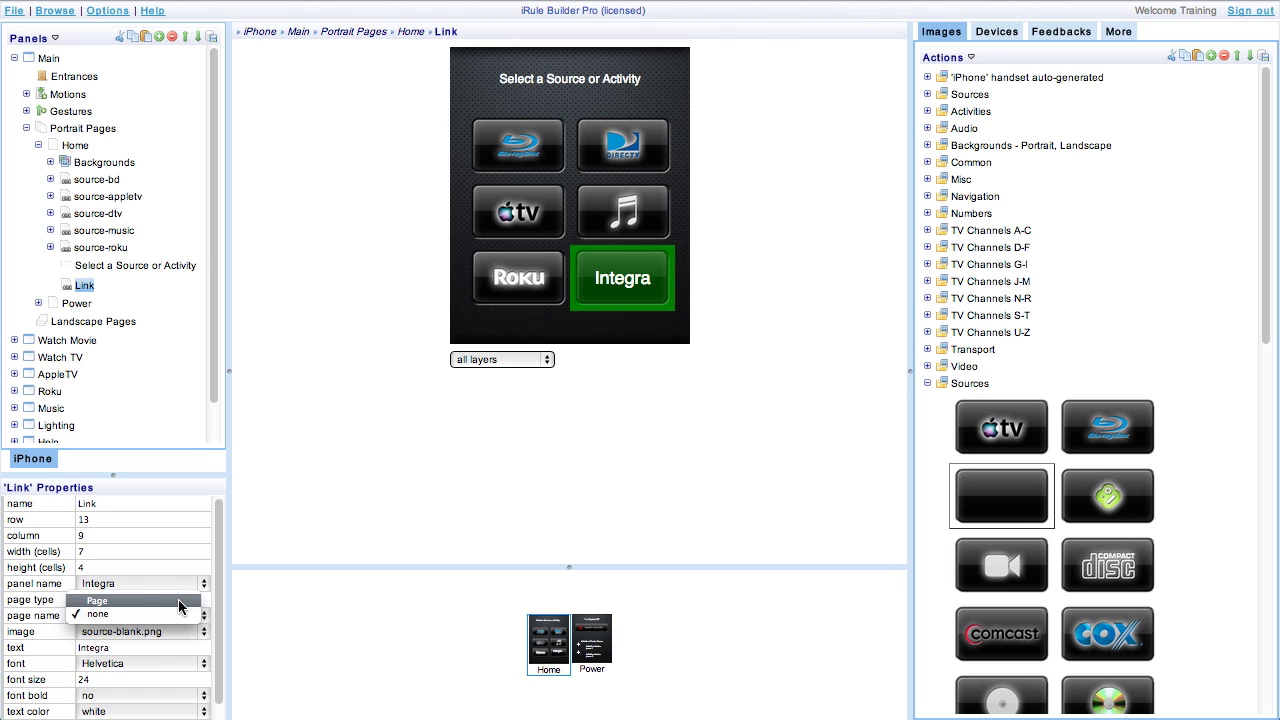
pyautogui.click(178, 600)
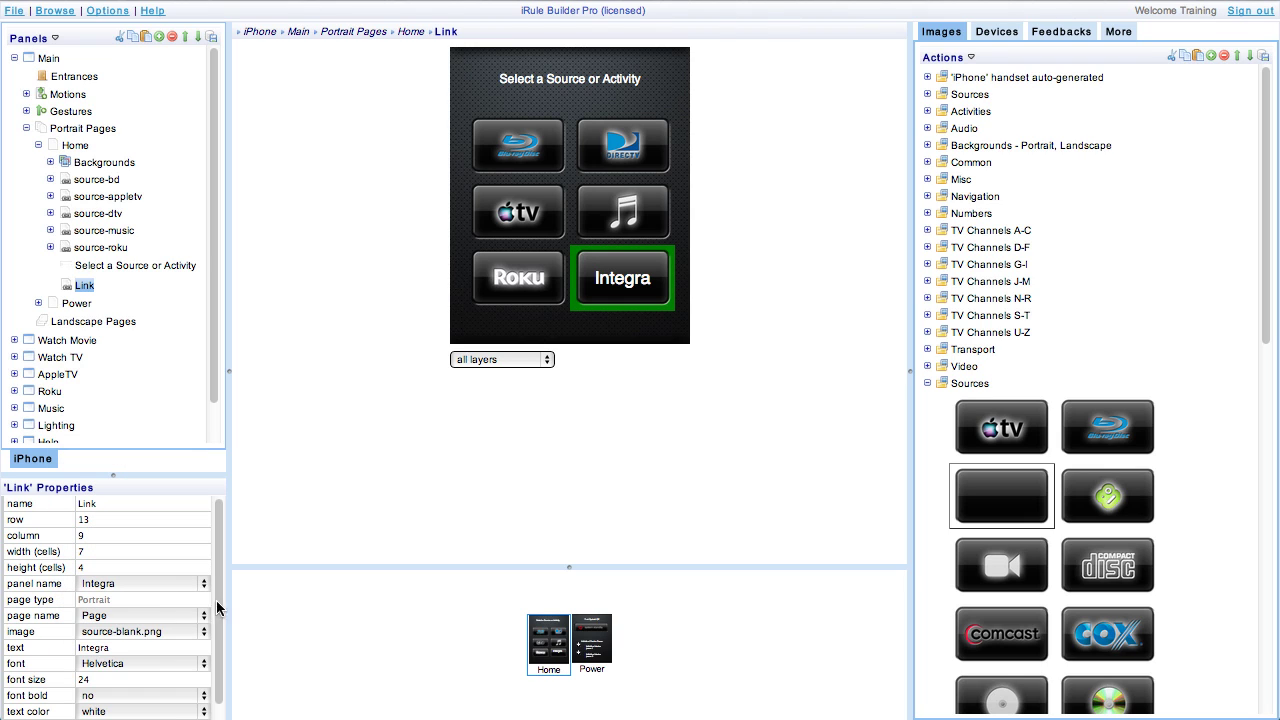
# Step: Save the edited panels with File > Save
pyautogui.click(14, 12)
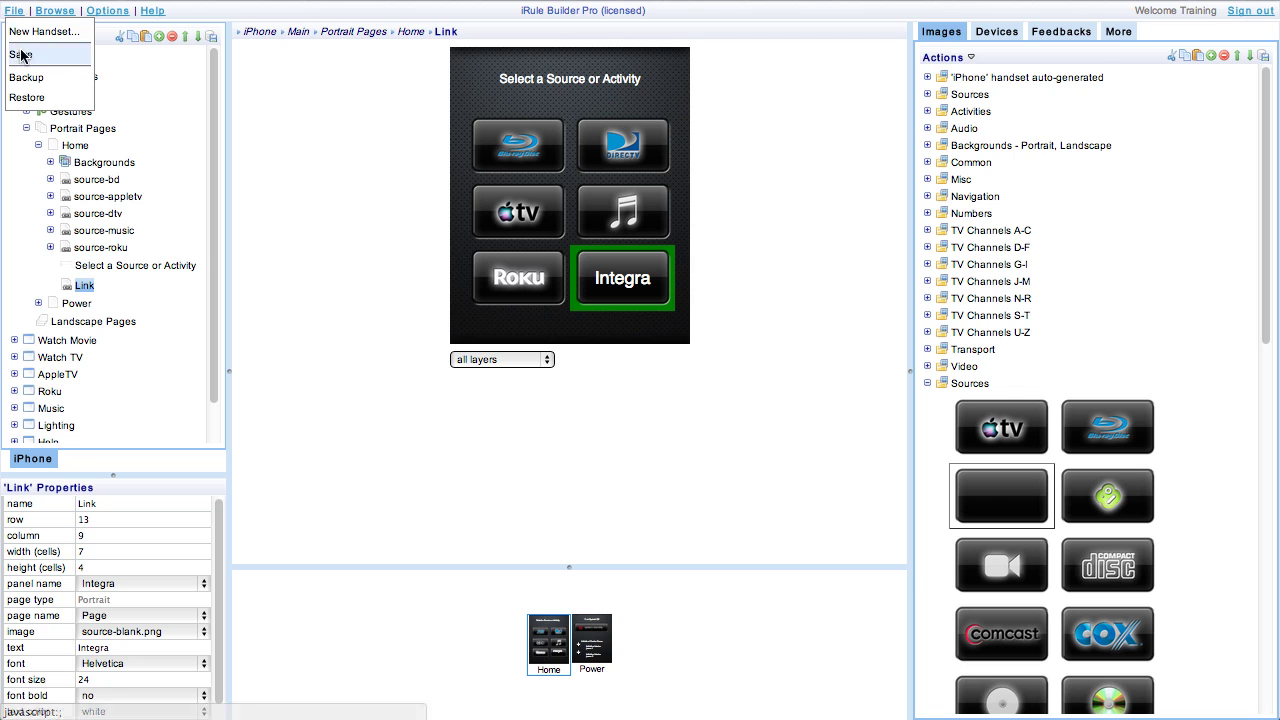
pyautogui.click(22, 54)
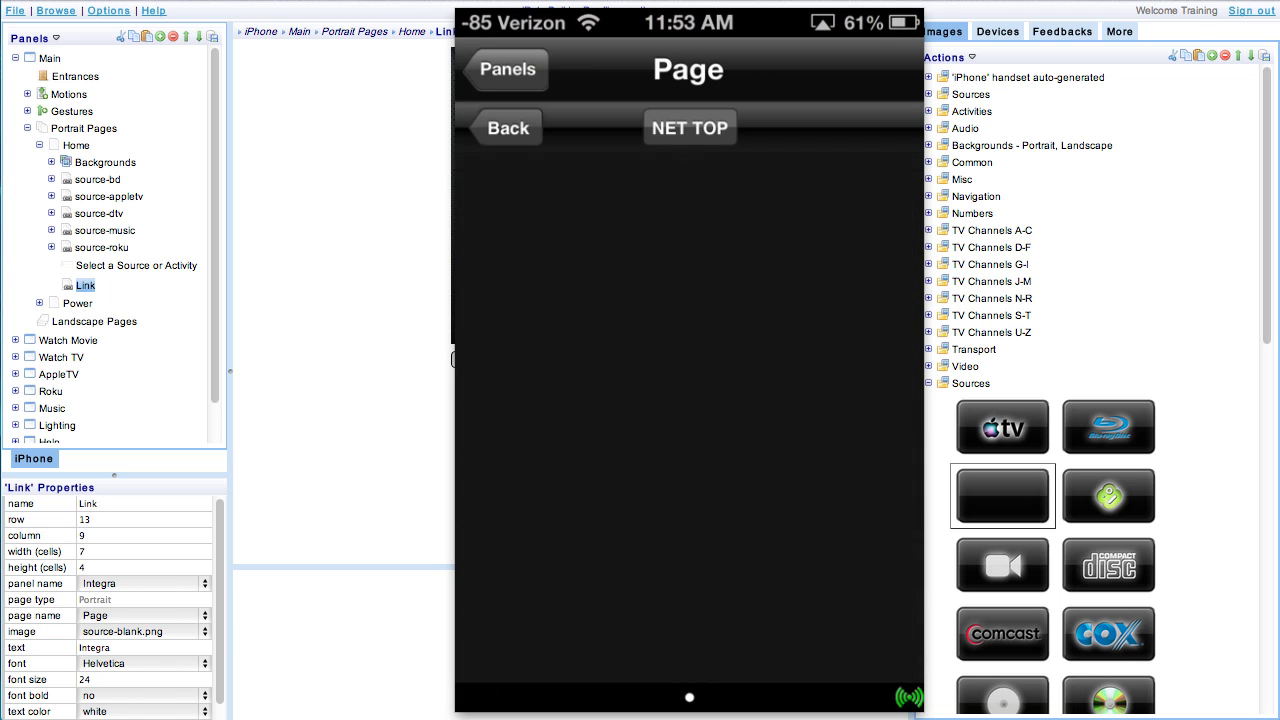
# Step: Scroll through the Integra module's Local Stations radio list on the phone
pyautogui.scroll(-5, 689, 430)
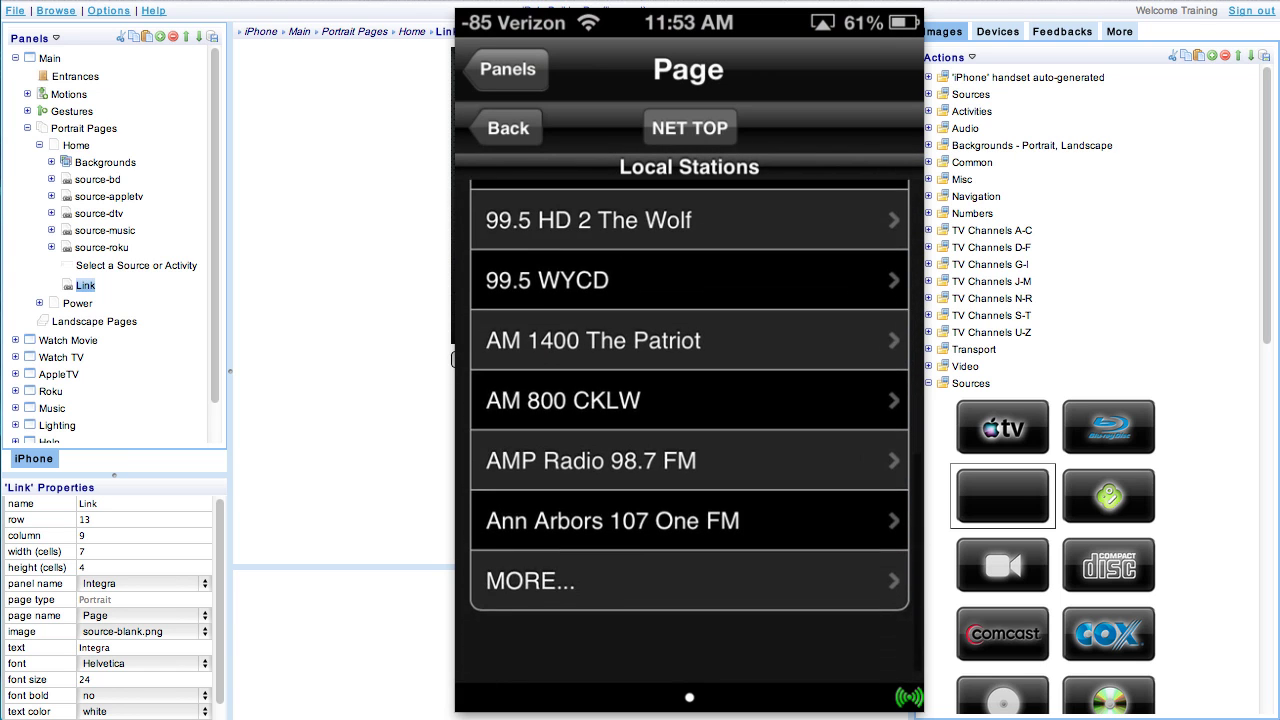
pyautogui.scroll(5, 689, 430)
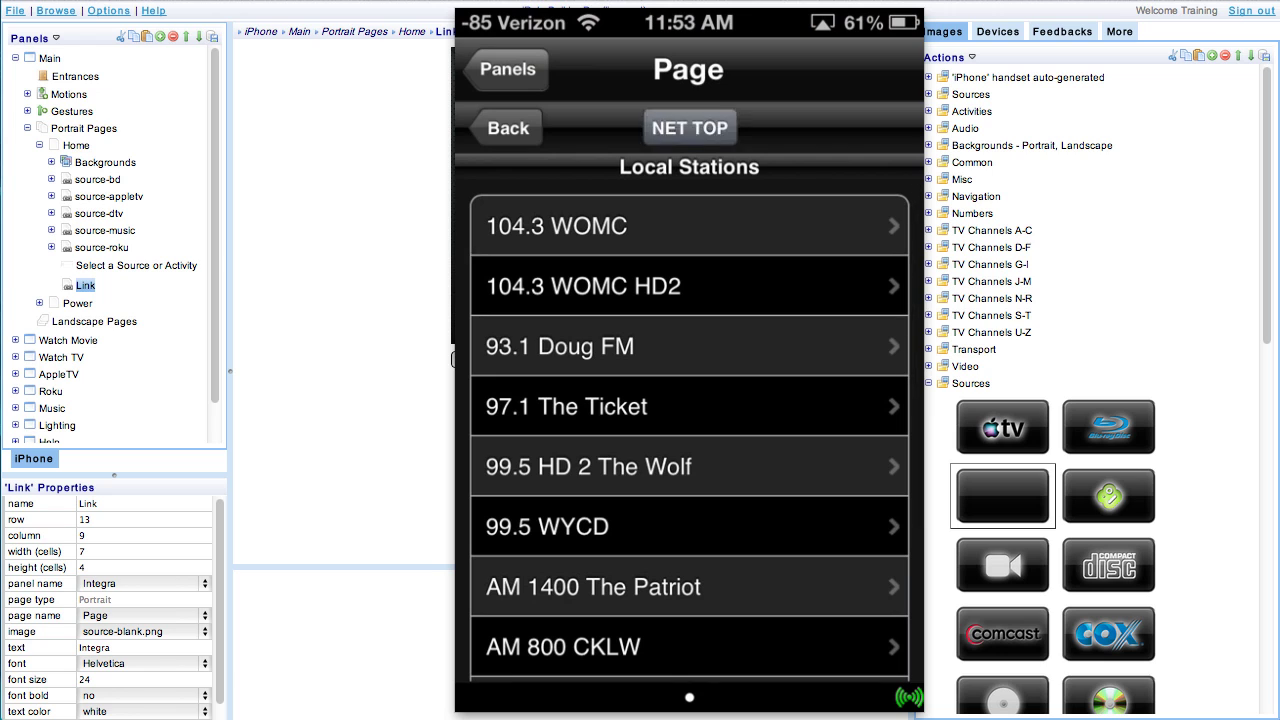